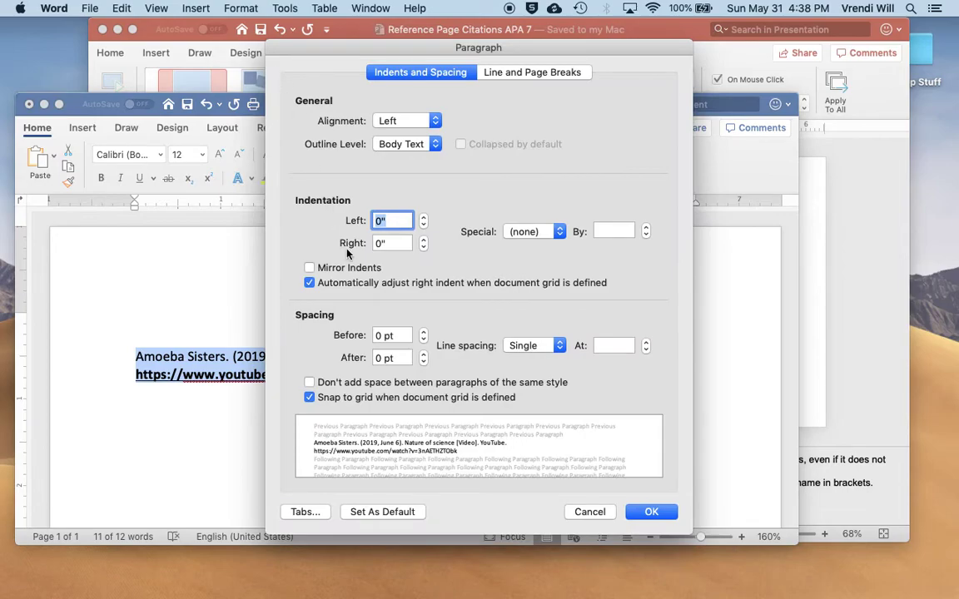
# Apply a 0.5" hanging indent to the selected Amoeba Sisters reference entry.
pyautogui.click(526, 232)
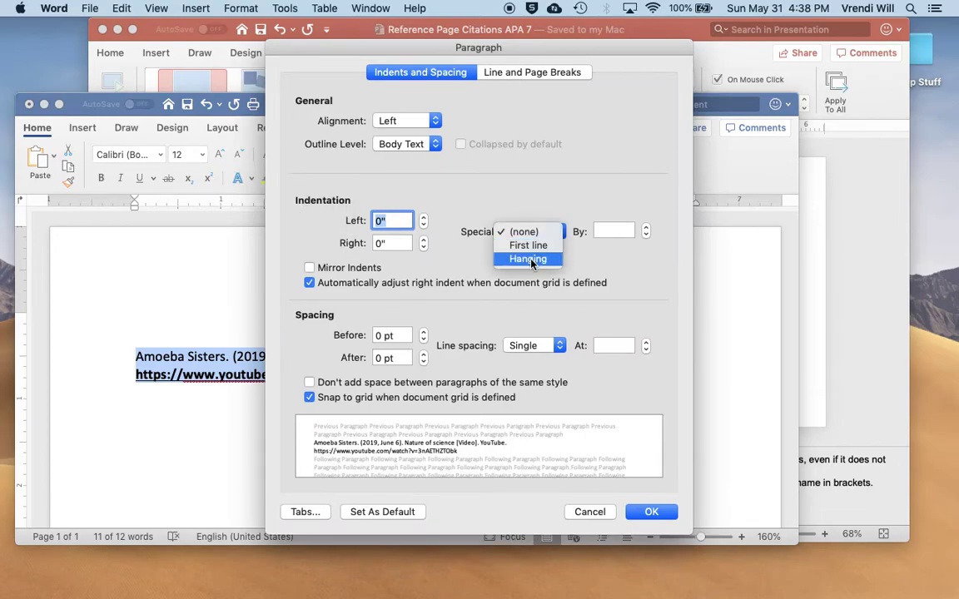
pyautogui.click(530, 260)
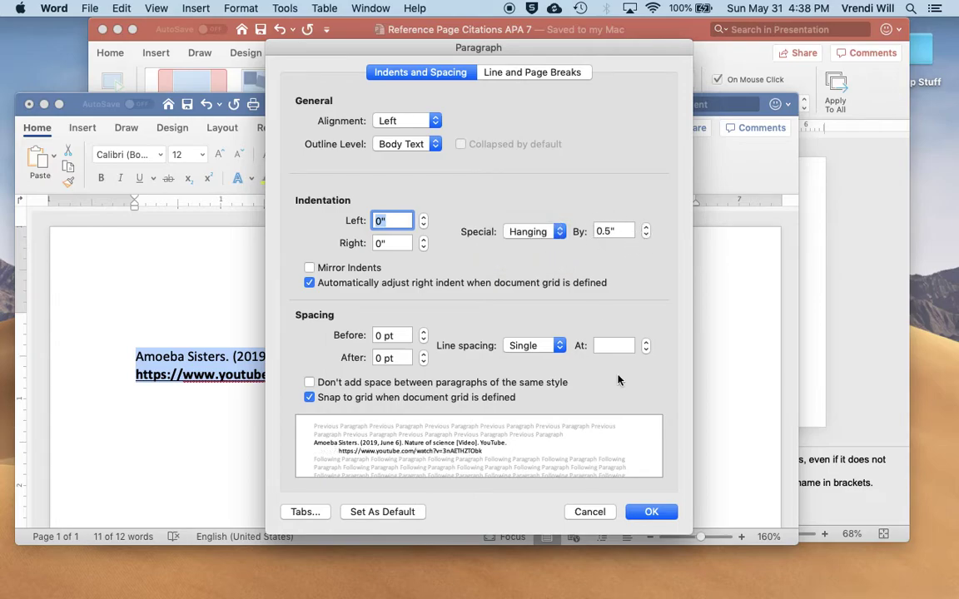
pyautogui.click(654, 511)
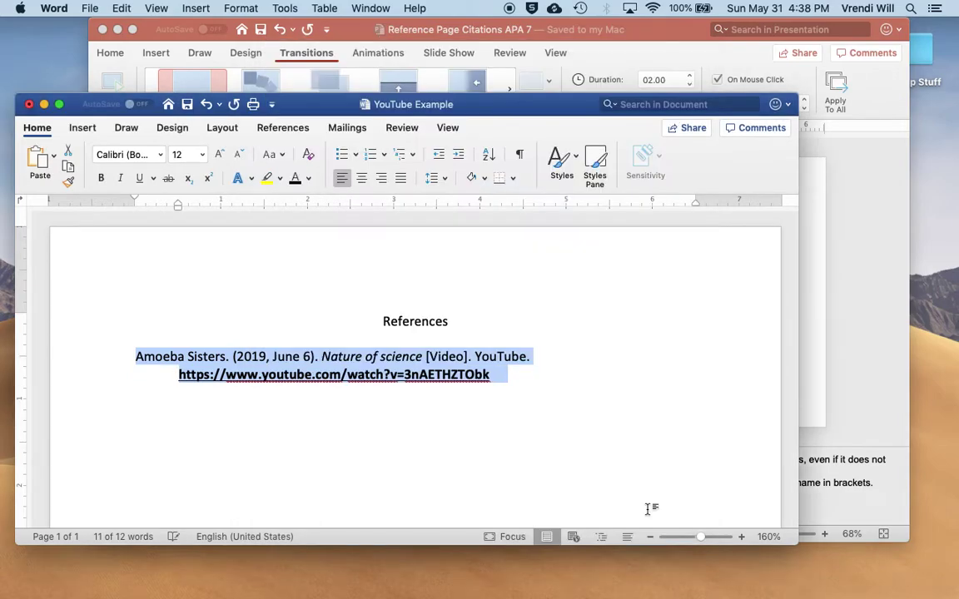
pyautogui.click(582, 402)
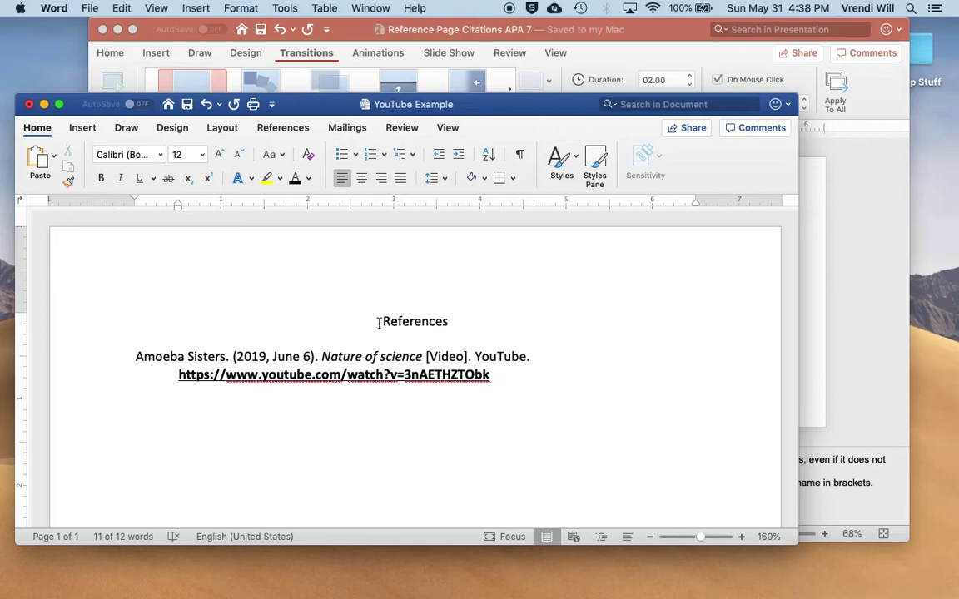
# Insert three blank lines above the References heading.
pyautogui.click(379, 324)
pyautogui.press('Return')
pyautogui.press('Return')
pyautogui.press('Return')
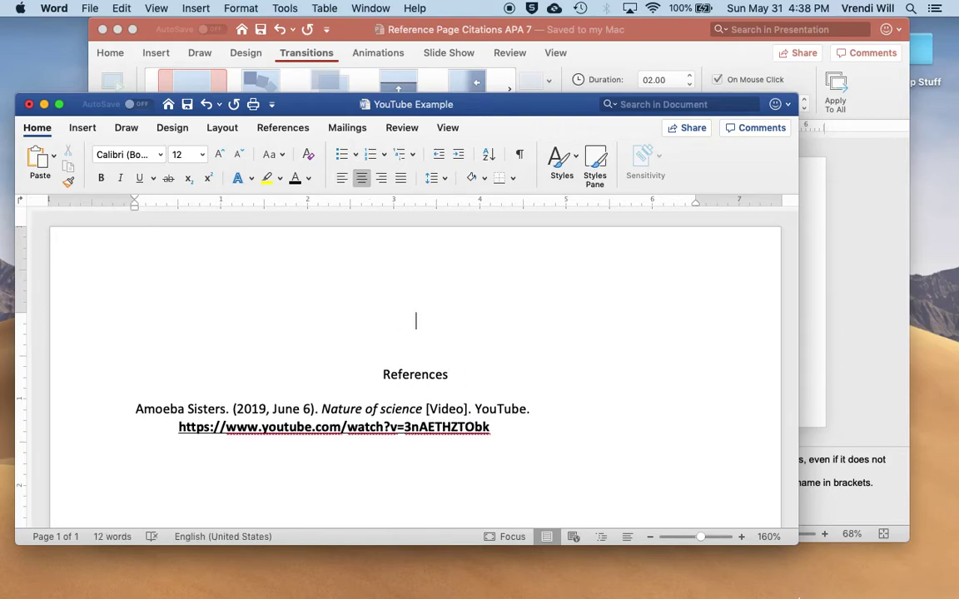
# Switch to the YouTube Example document in Google Docs and center the References heading.
pyautogui.click(842, 575)
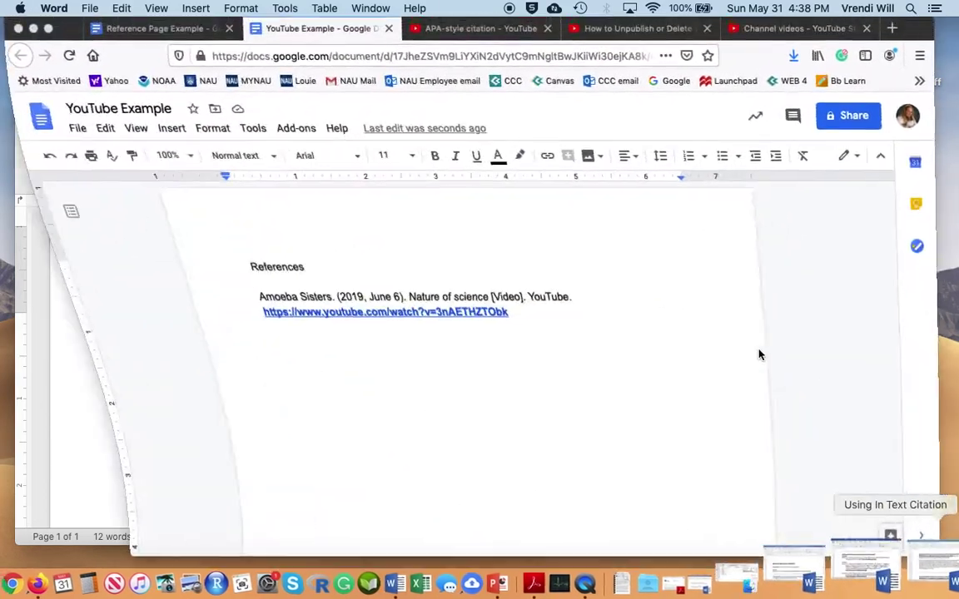
pyautogui.click(274, 267)
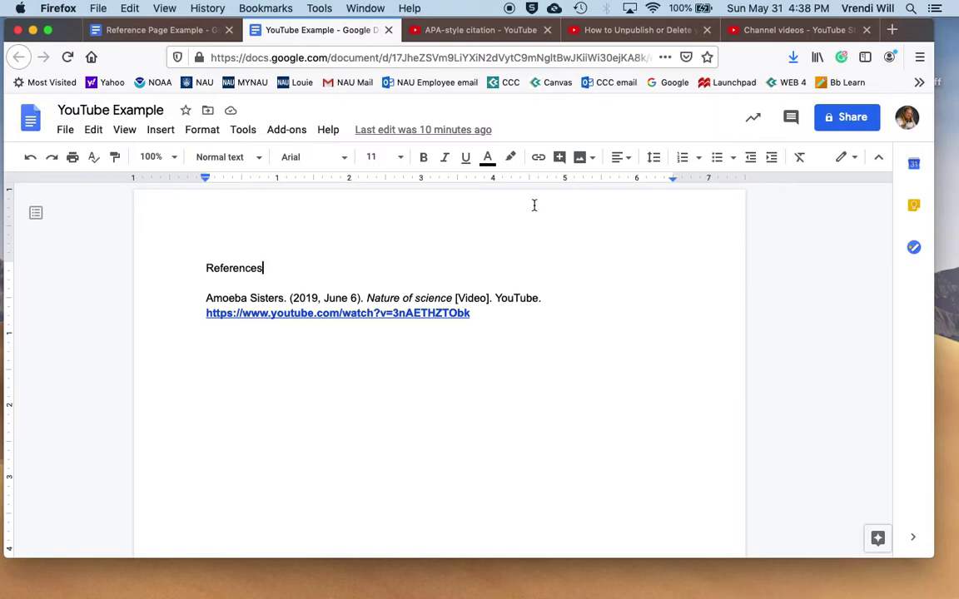
pyautogui.click(634, 164)
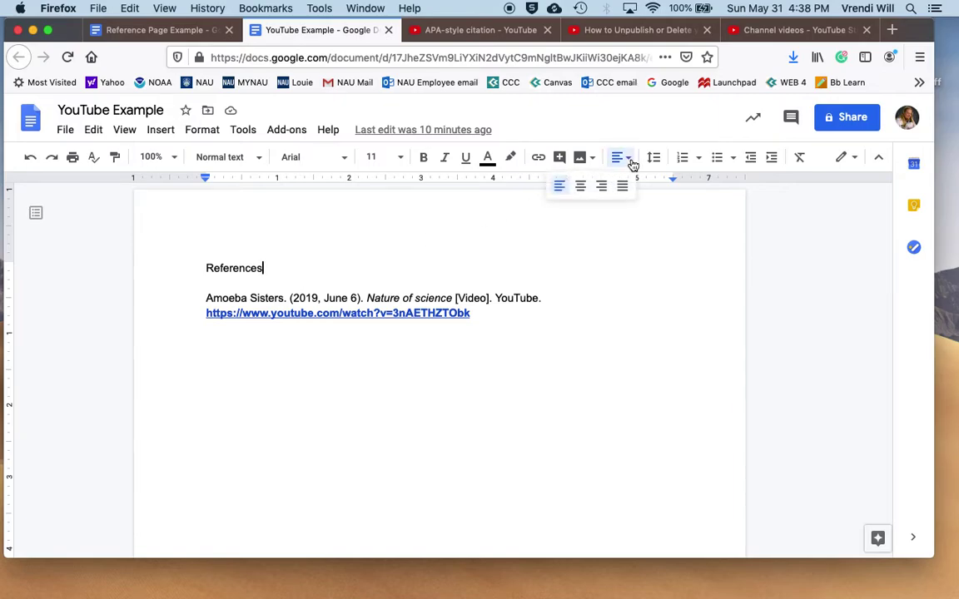
pyautogui.click(585, 189)
# Change the text color of the YouTube URL in the reference entry to black.
pyautogui.moveTo(486, 319); pyautogui.dragTo(195, 321)
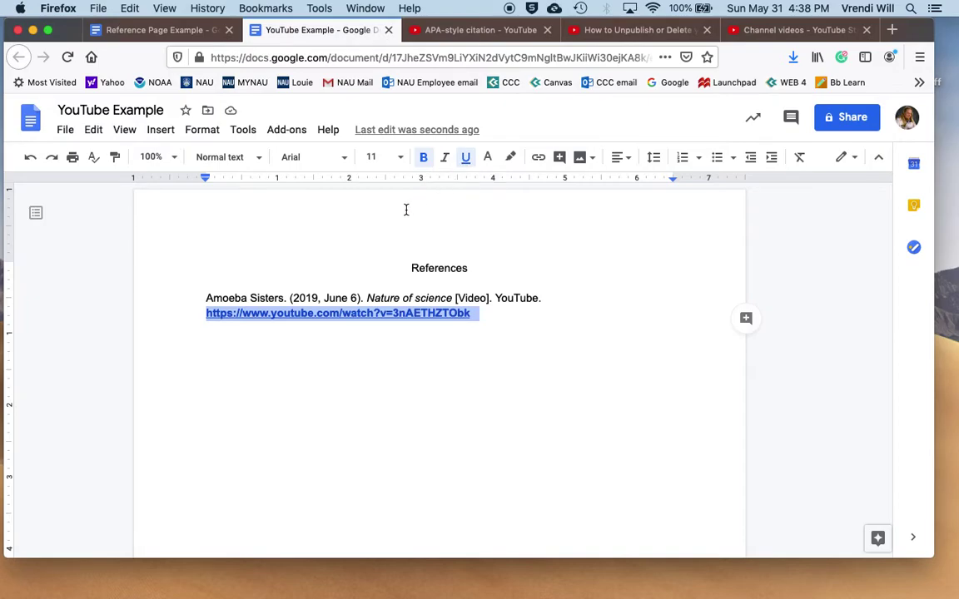
pyautogui.click(487, 157)
pyautogui.click(494, 186)
# Apply a 0.5 inch hanging special indent to the whole Amoeba Sisters reference entry.
pyautogui.moveTo(507, 321); pyautogui.dragTo(188, 300)
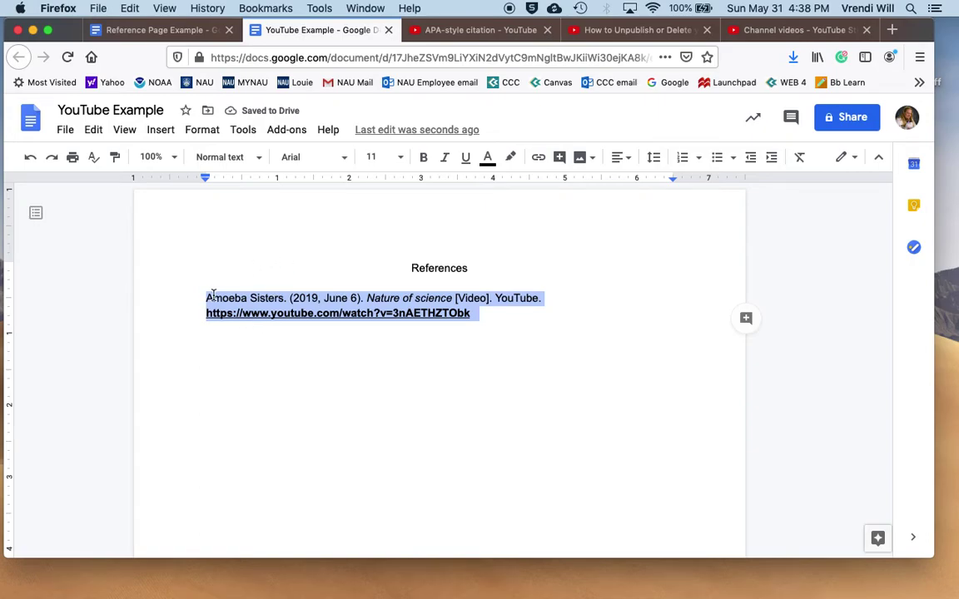
pyautogui.click(190, 132)
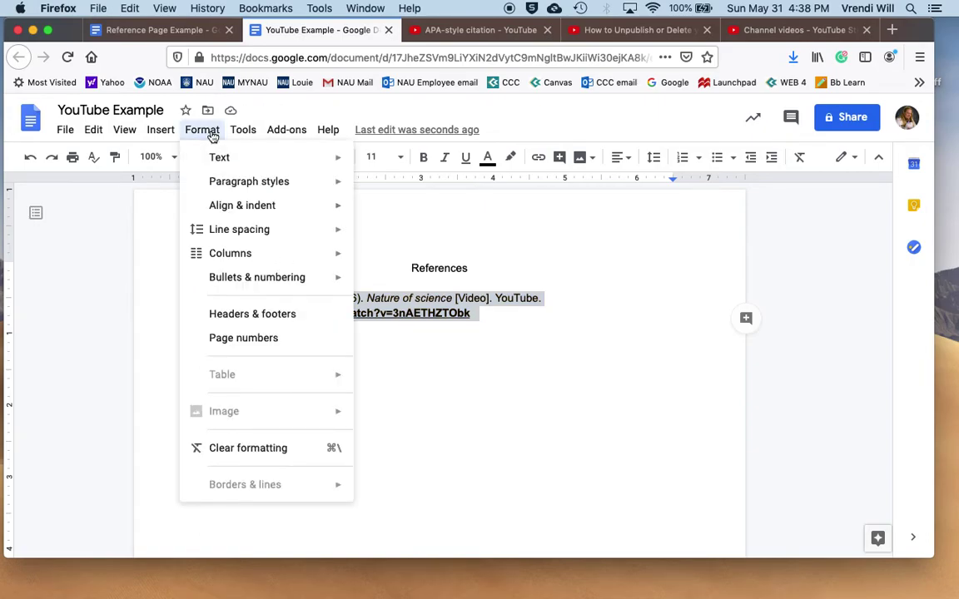
pyautogui.moveTo(232, 213)
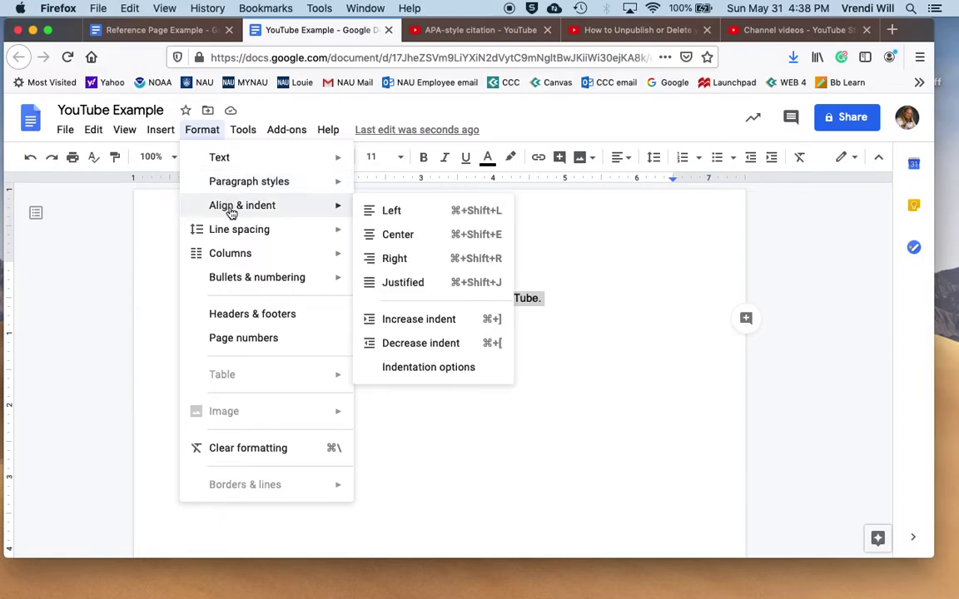
pyautogui.click(429, 369)
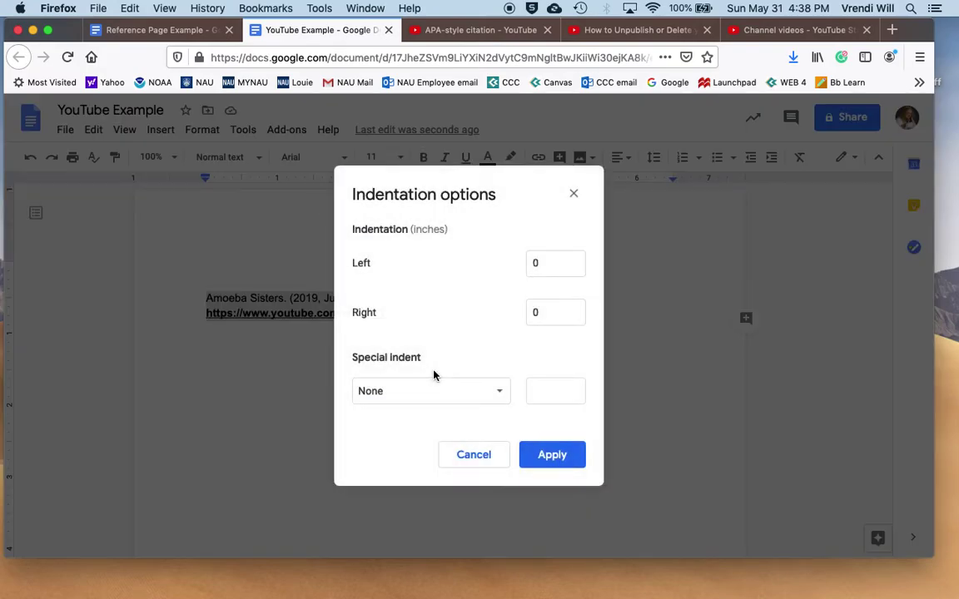
pyautogui.click(489, 397)
pyautogui.click(476, 439)
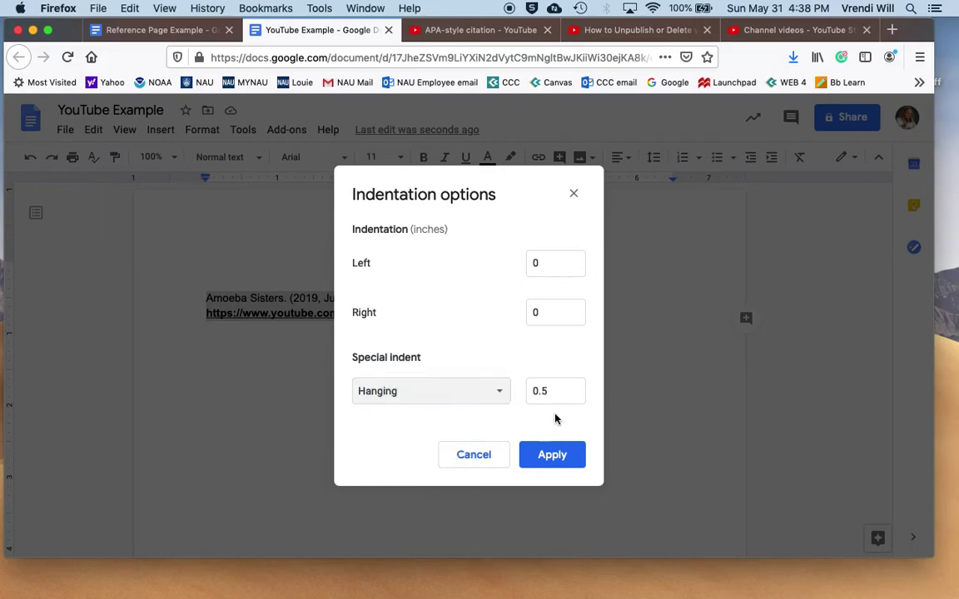
pyautogui.click(553, 456)
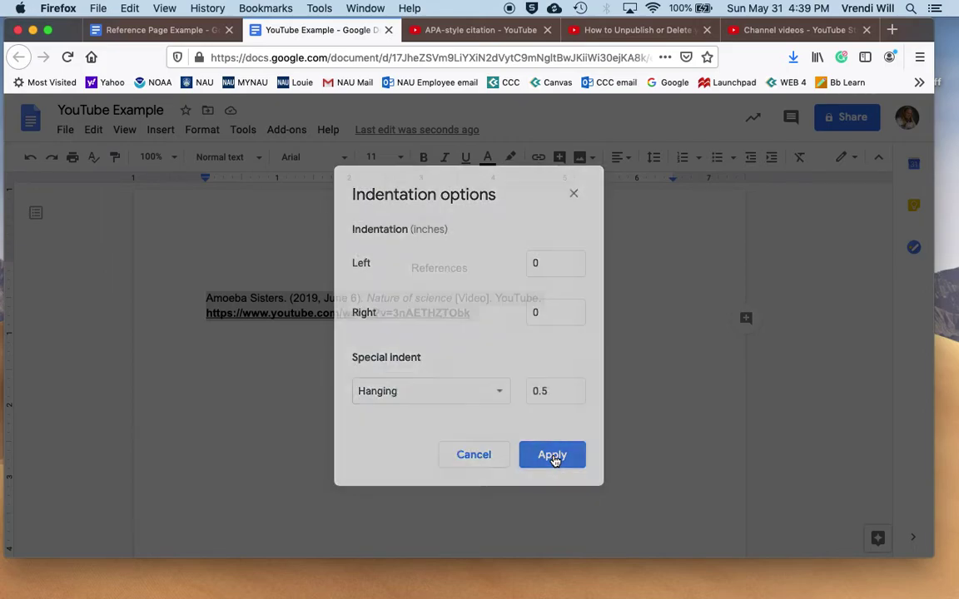
pyautogui.click(539, 381)
# Insert two blank lines above the References heading and left-align the first line of the page.
pyautogui.click(411, 268)
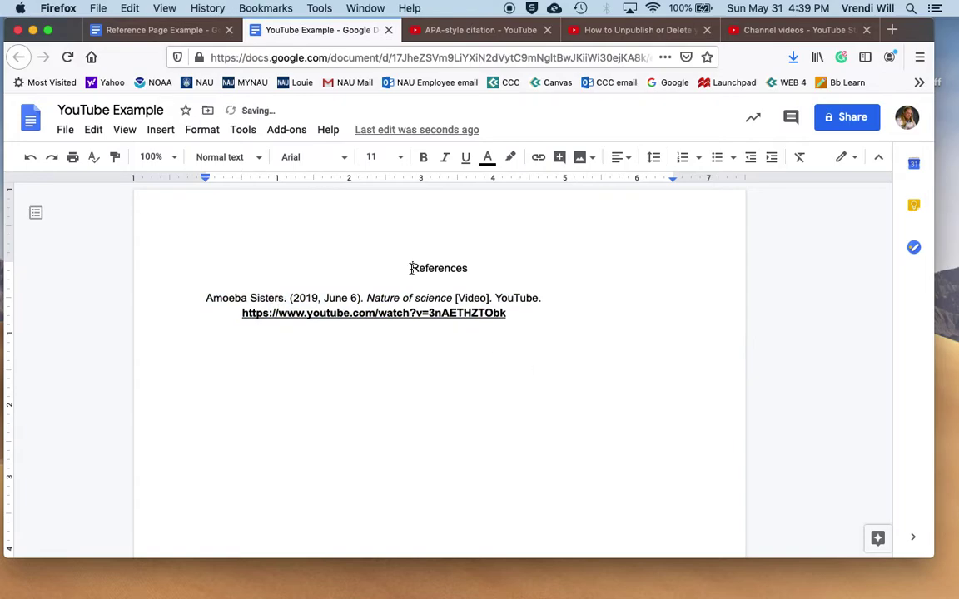
pyautogui.press('Return')
pyautogui.press('Return')
pyautogui.click(317, 244)
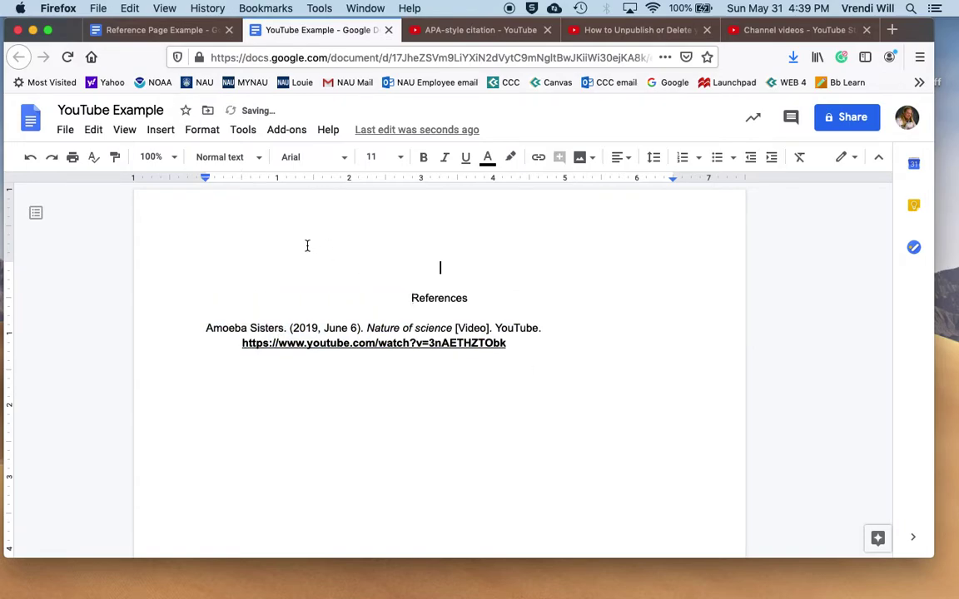
pyautogui.click(629, 162)
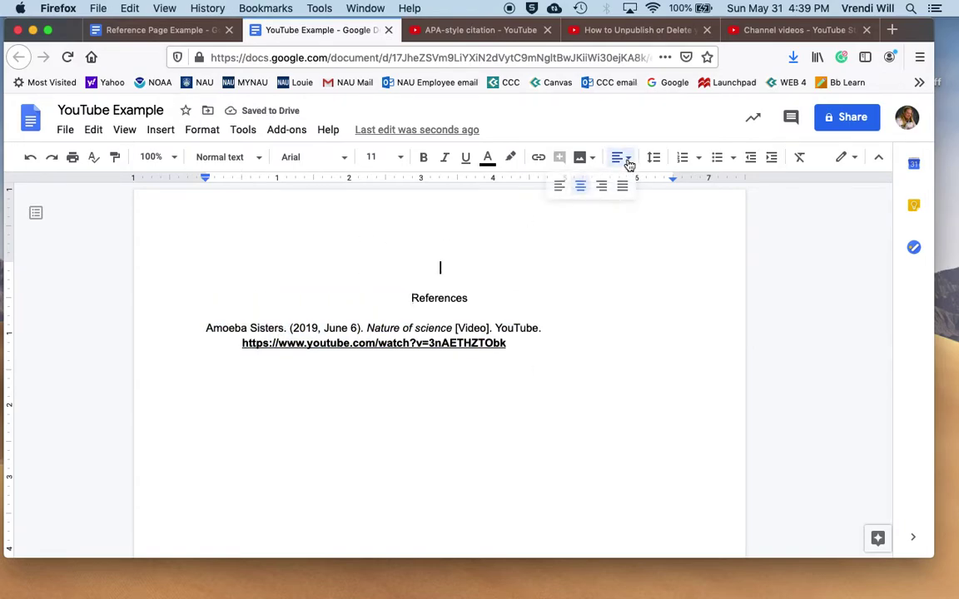
pyautogui.click(559, 185)
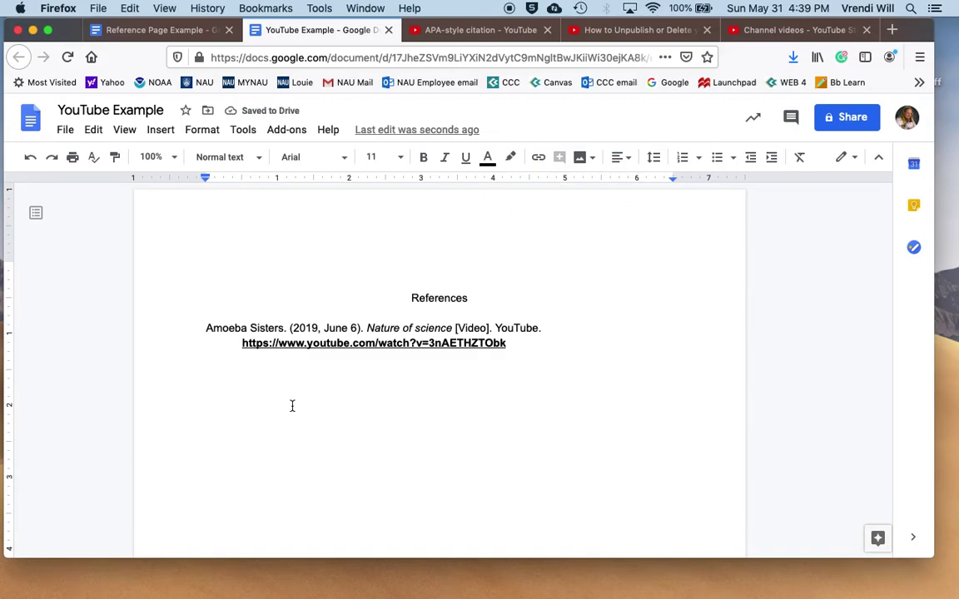
# Write the sentence "The nature of science includes the scientific method." on the first line.
pyautogui.write('The nature of science ')
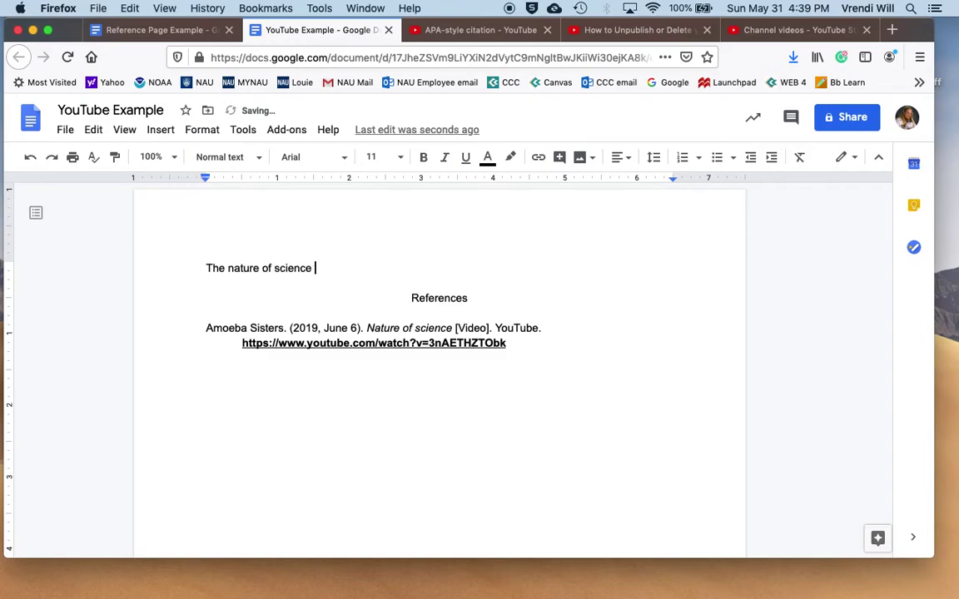
pyautogui.write('includes the s')
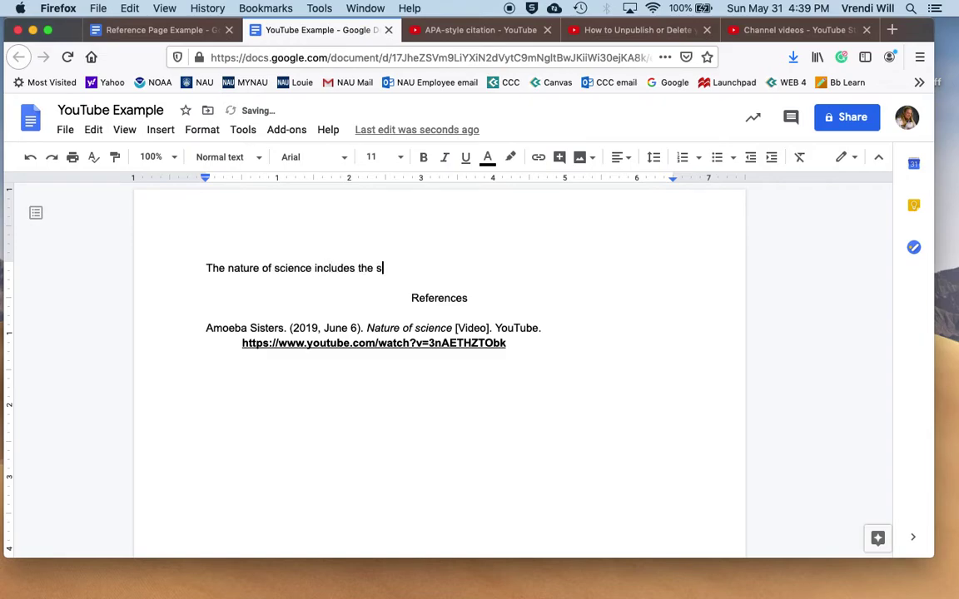
pyautogui.write('ocentific method.')
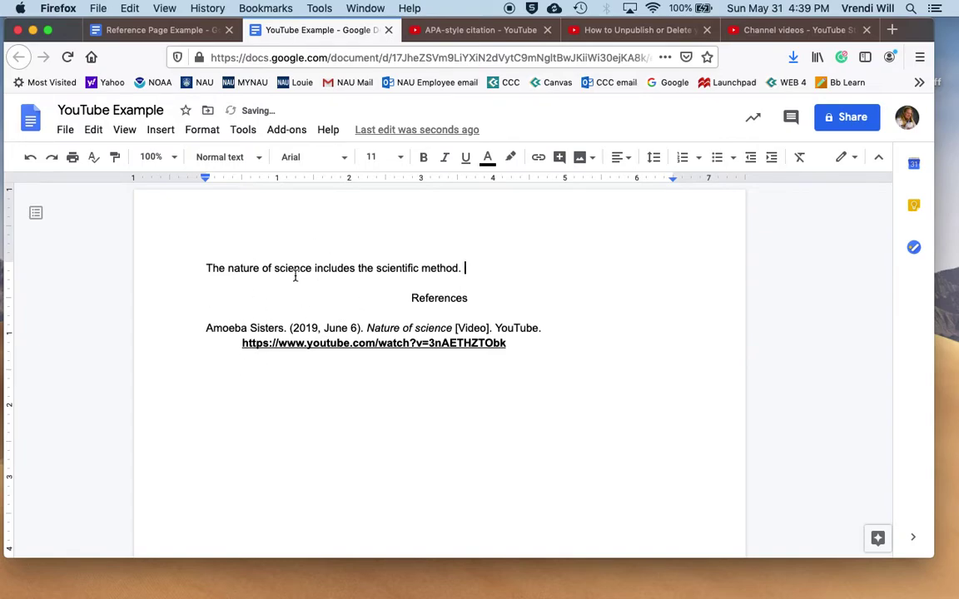
# Add the parenthetical citation "(Amoeba Sisters, 2019)" before the sentence's final period, copying the author name from the reference entry.
pyautogui.click(208, 327)
pyautogui.moveTo(209, 327); pyautogui.dragTo(285, 329)
pyautogui.press('super+c')
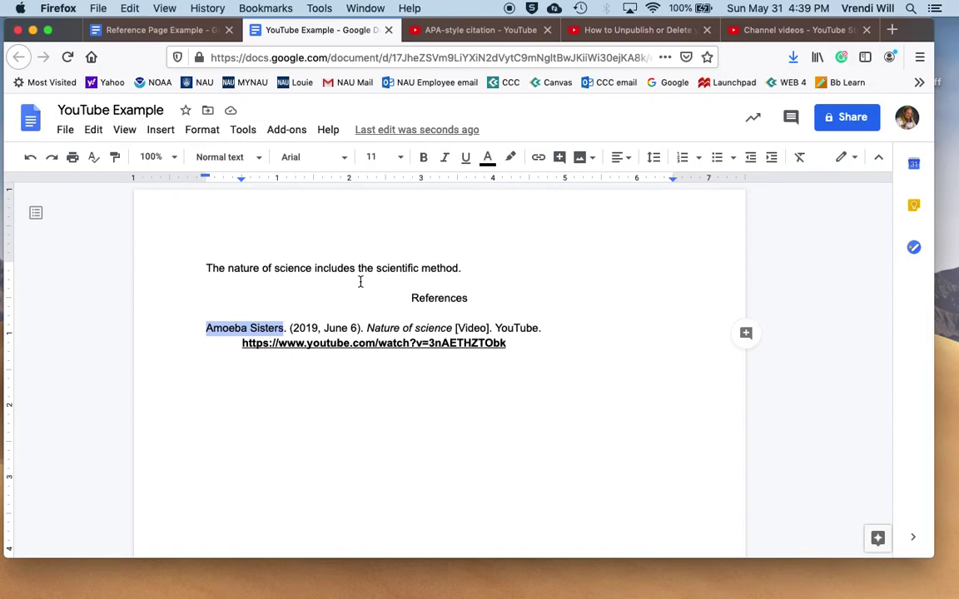
pyautogui.click(460, 269)
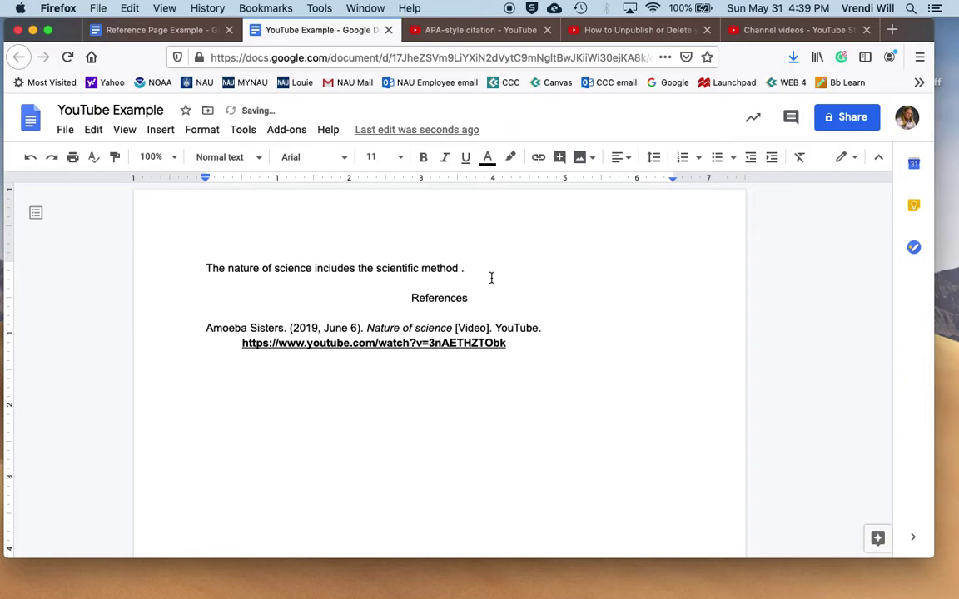
pyautogui.write('.')
pyautogui.write('(')
pyautogui.press('super+v')
pyautogui.write(', 2')
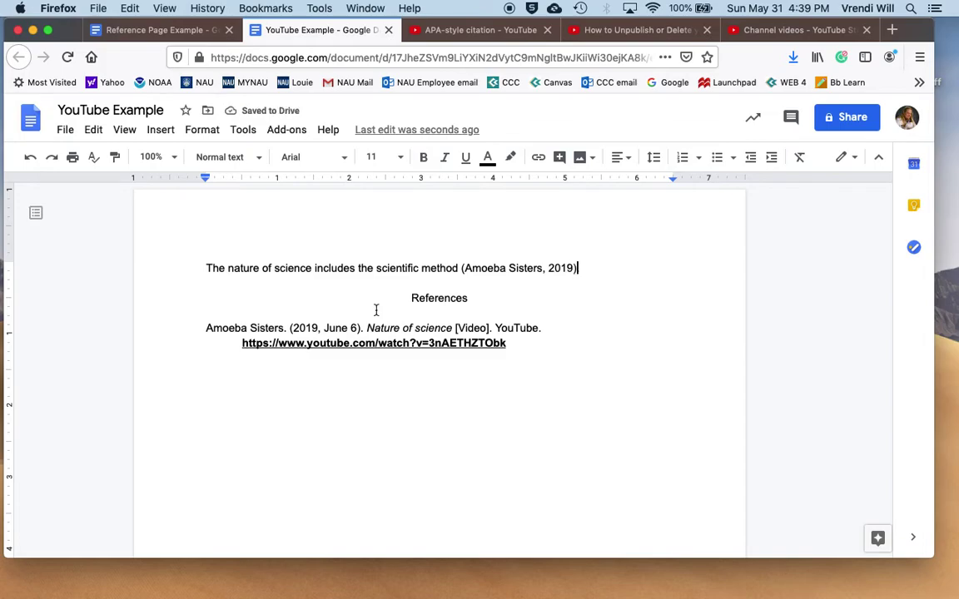
# Start a second paragraph after a blank line with "According to the Amoeba Sisters", reusing the copied author name.
pyautogui.press('Return')
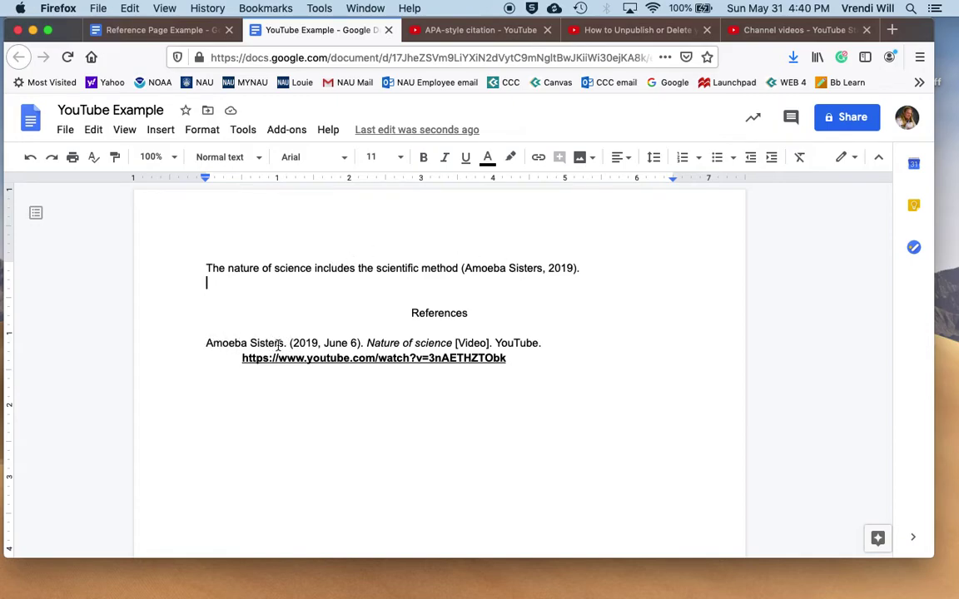
pyautogui.click(585, 268)
pyautogui.press('Return')
pyautogui.press('Return')
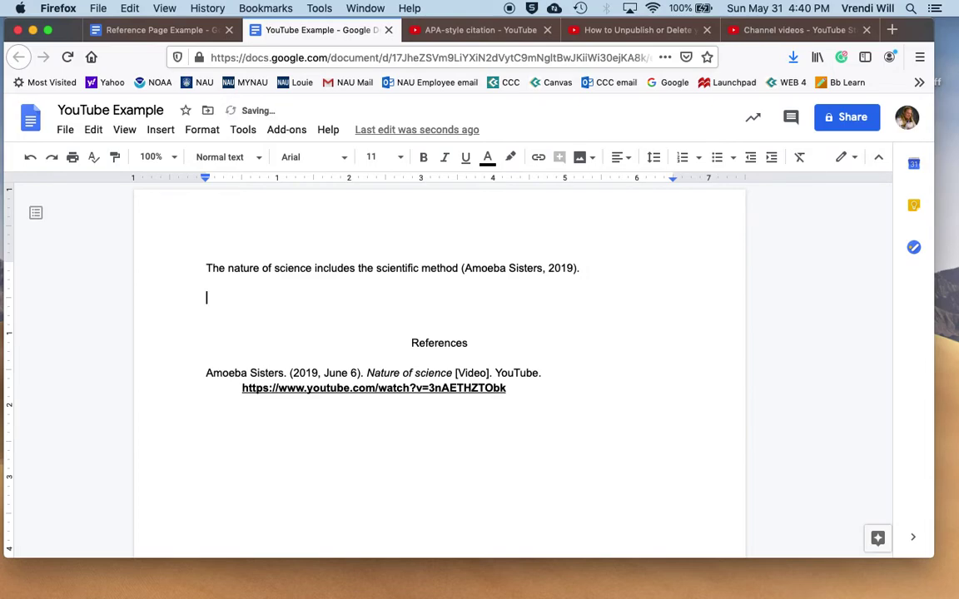
pyautogui.press('super+v')
pyautogui.click(213, 298)
pyautogui.write('co')
pyautogui.press('BackSpace')
pyautogui.write('cor')
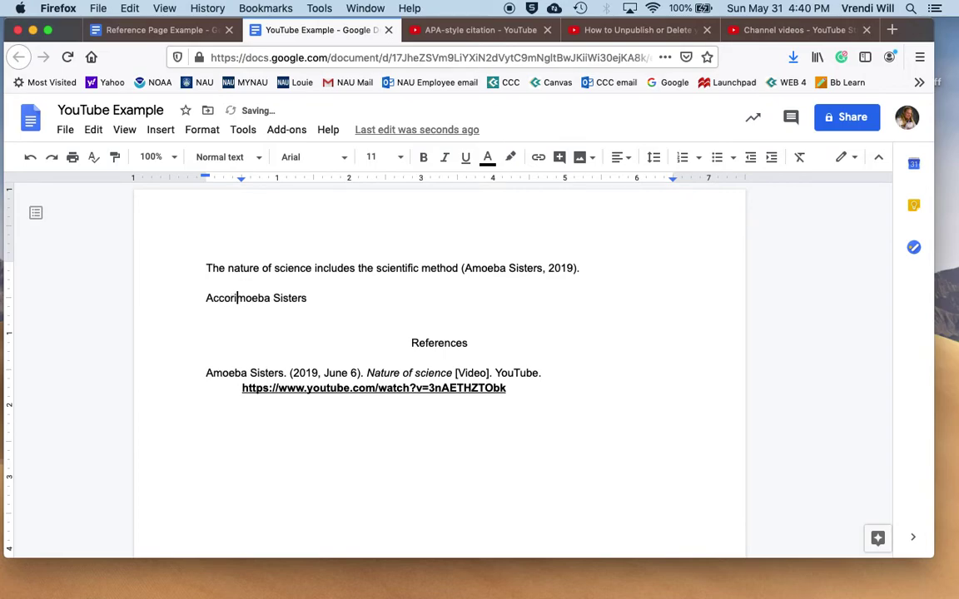
pyautogui.write('ding to the')
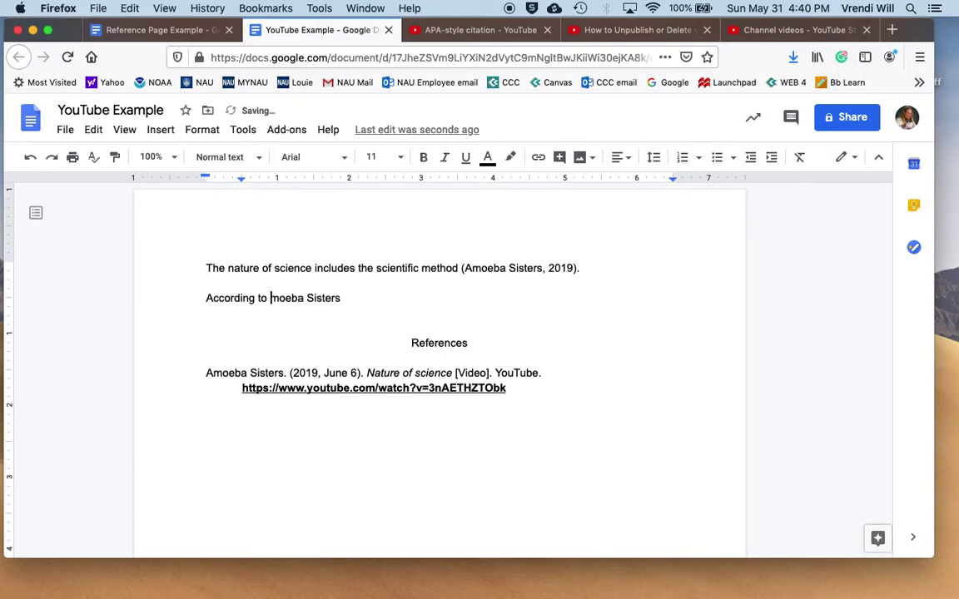
pyautogui.write(' A')
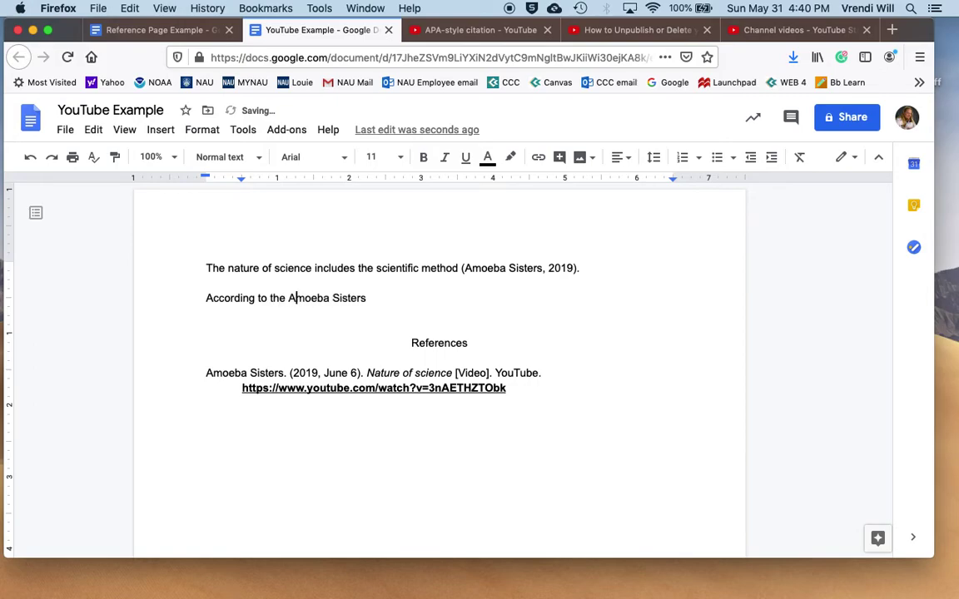
# Add "(2019)," after Amoeba Sisters in the second paragraph, followed by a copy of the first sentence's wording without its citation.
pyautogui.click(374, 301)
pyautogui.write('(2019')
pyautogui.moveTo(208, 267); pyautogui.dragTo(457, 269)
pyautogui.hotkey('ctrl', 'c')
pyautogui.click(432, 297)
pyautogui.hotkey('ctrl', 'v')
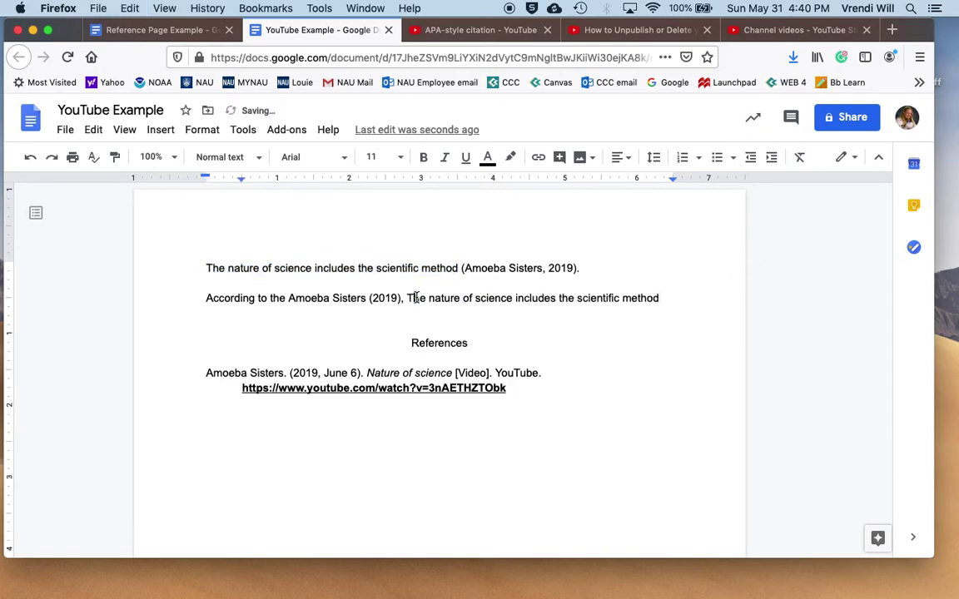
# Change the pasted "The" in the second sentence to lowercase "the" and end the sentence with a period.
pyautogui.click(414, 298)
pyautogui.press('BackSpace')
pyautogui.write('t')
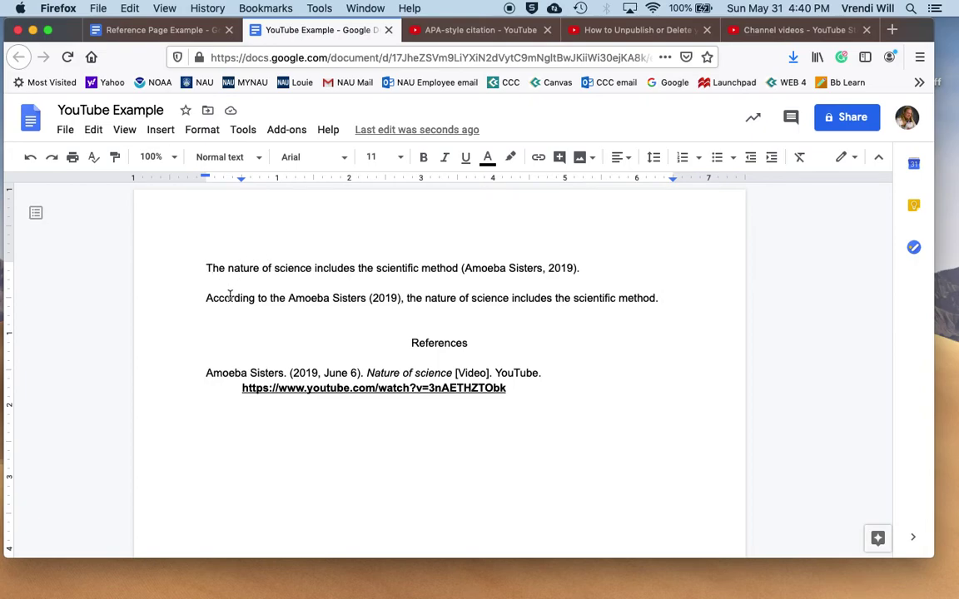
# Highlight the parenthetical citation sentence and the "According to" sentence in turn to compare the two citation styles.
pyautogui.moveTo(206, 268); pyautogui.dragTo(602, 247)
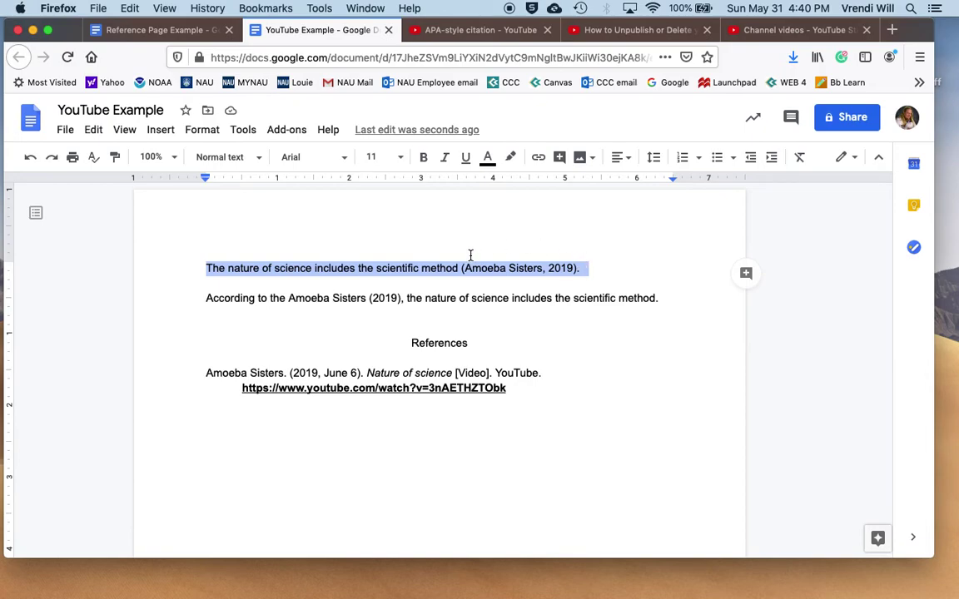
pyautogui.click(342, 307)
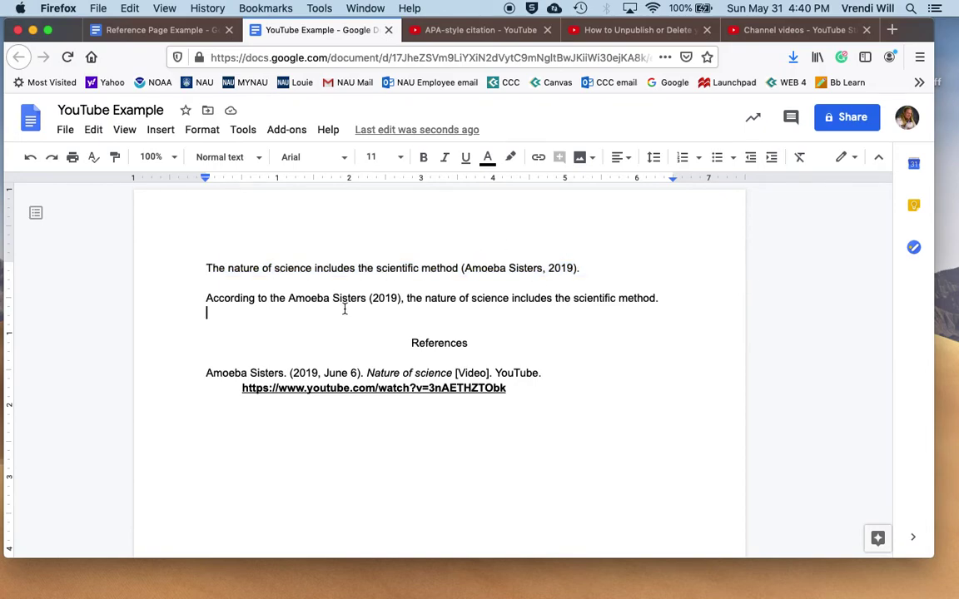
pyautogui.moveTo(205, 299); pyautogui.dragTo(657, 298)
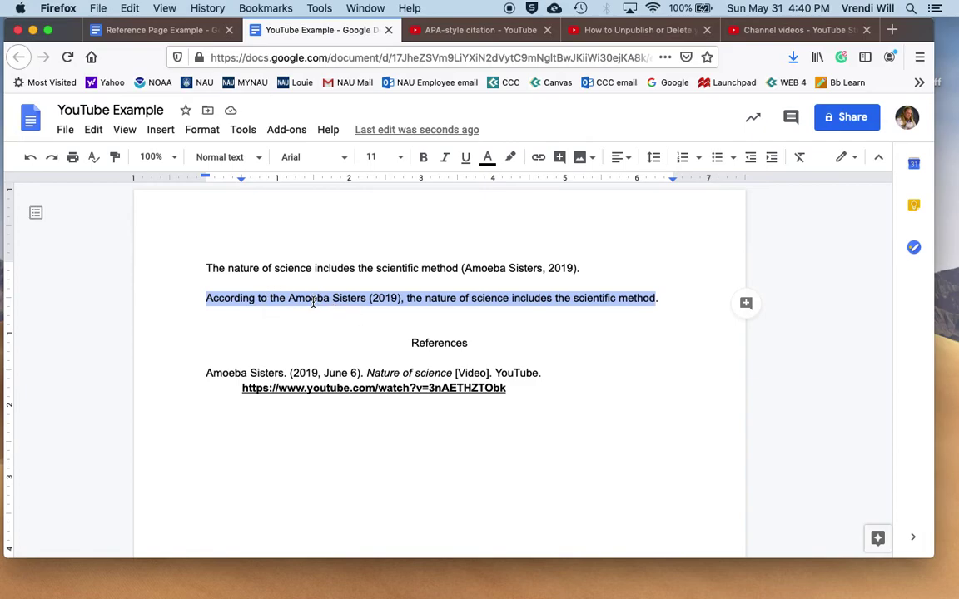
# Clear the text selection and bring up the minimized Using In Text Citation document in Word to view its citation guidance.
pyautogui.click(329, 326)
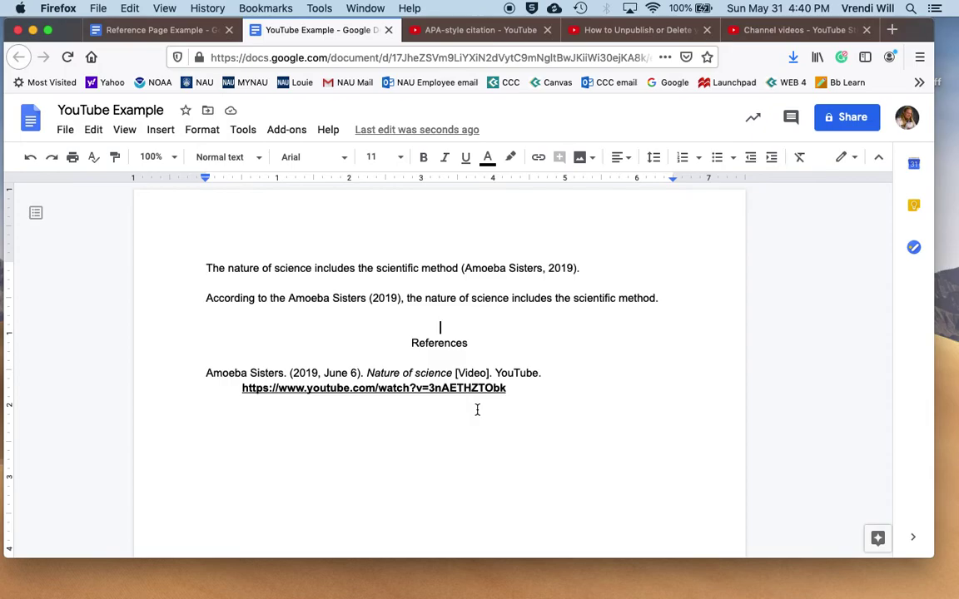
pyautogui.moveTo(858, 578)
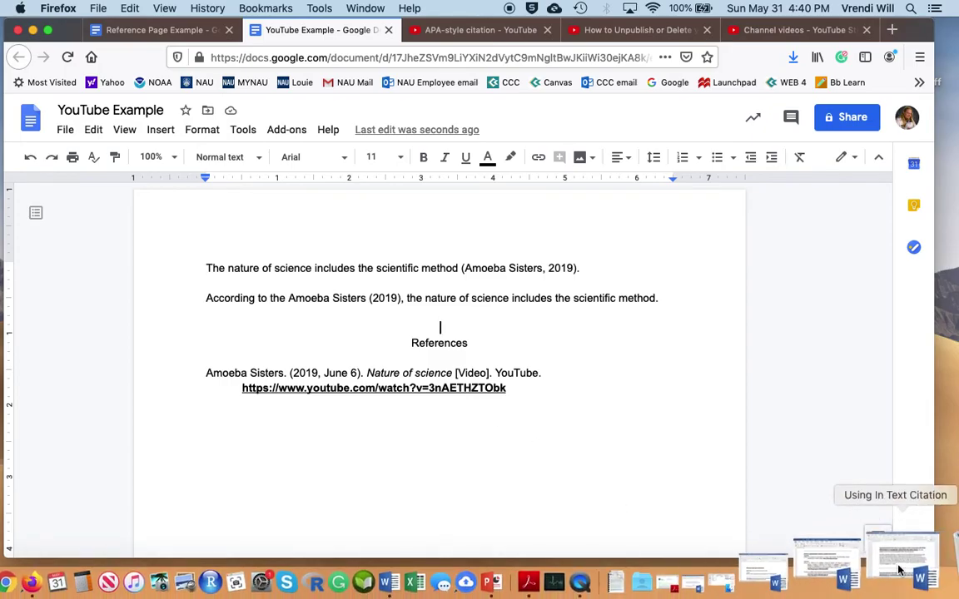
pyautogui.click(900, 570)
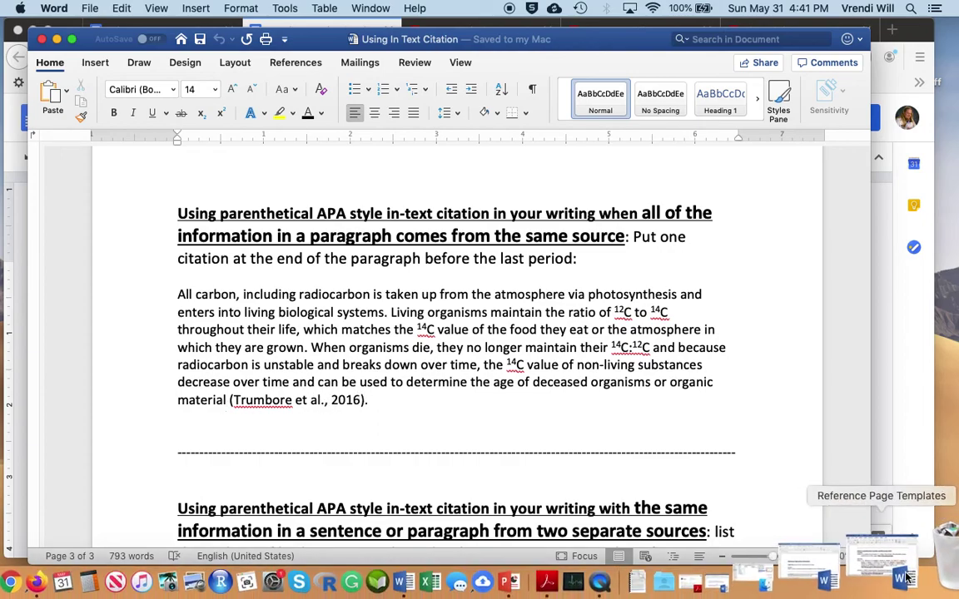
# Open the minimized Reference Page Templates document and review its templates and examples for books, YouTube videos, websites and journal articles.
pyautogui.click(906, 579)
pyautogui.scroll(20, 541, 304)
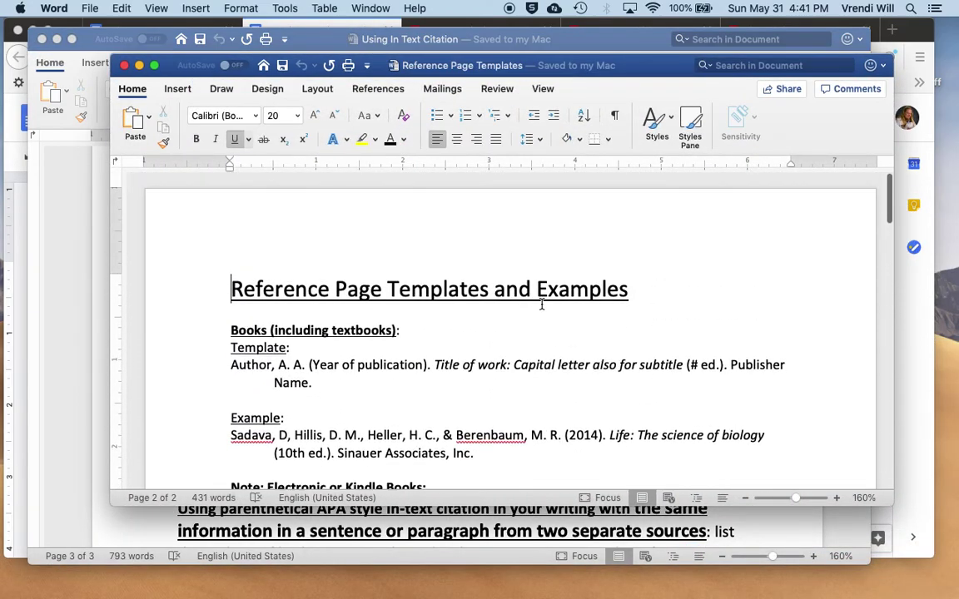
pyautogui.scroll(-3, 541, 304)
pyautogui.scroll(-15, 541, 304)
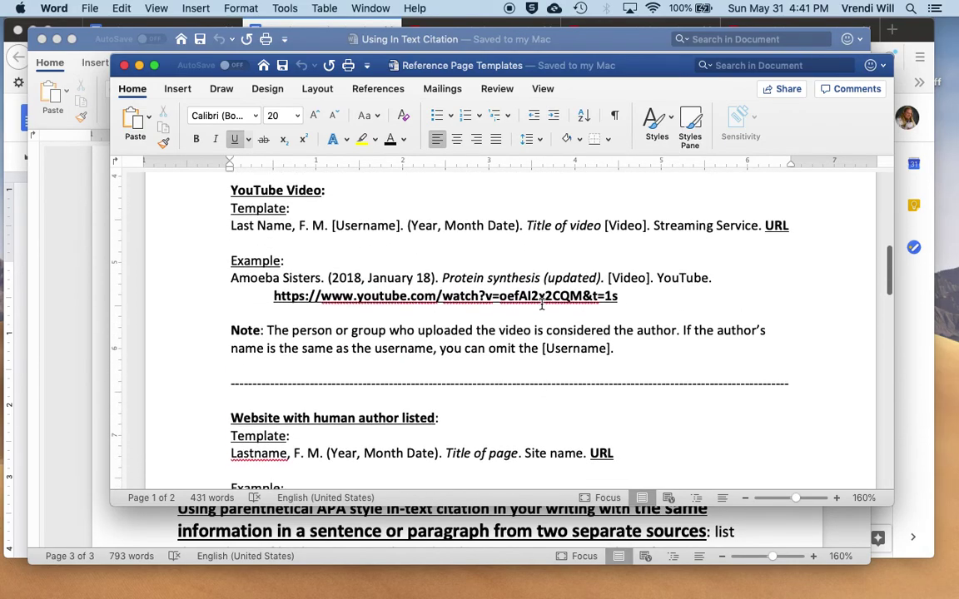
pyautogui.scroll(1, 541, 304)
pyautogui.scroll(-5, 541, 304)
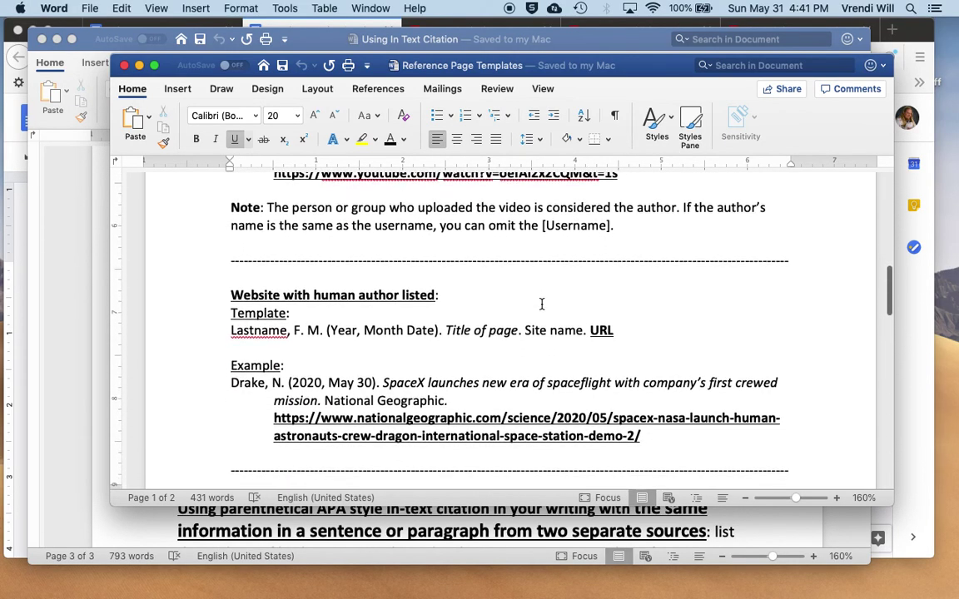
pyautogui.scroll(-3, 541, 304)
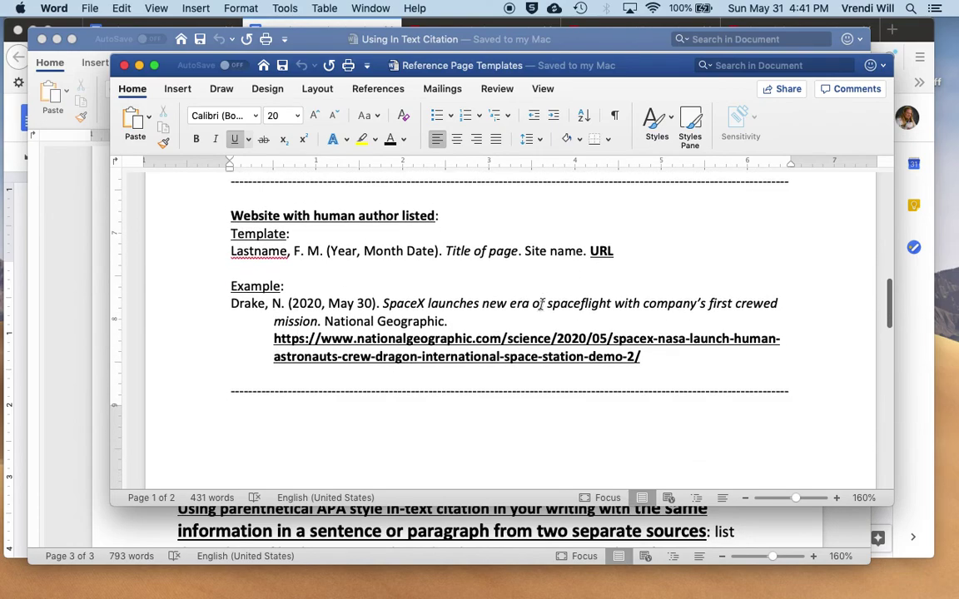
pyautogui.scroll(-3, 541, 305)
pyautogui.scroll(-10, 543, 309)
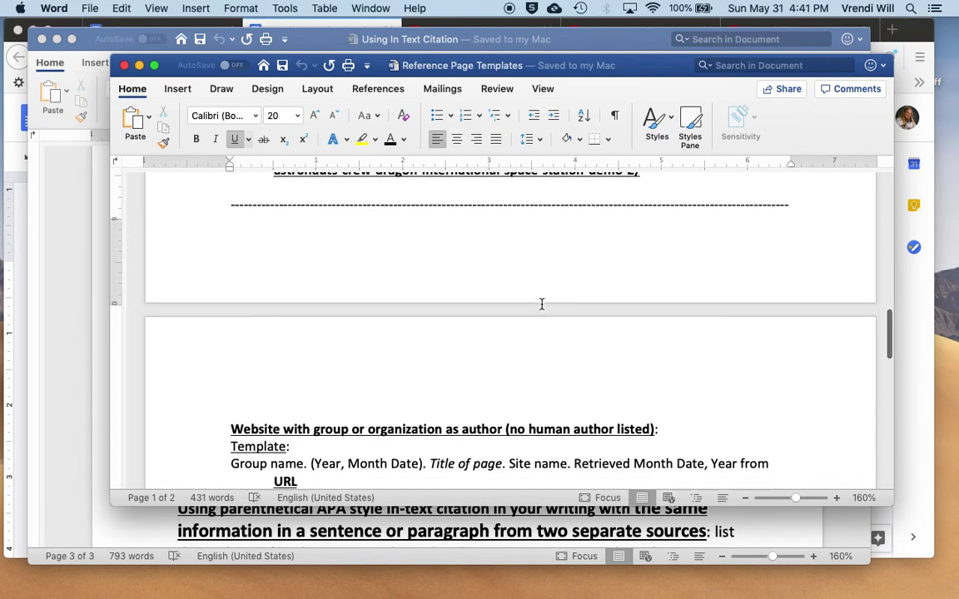
pyautogui.scroll(-6, 543, 308)
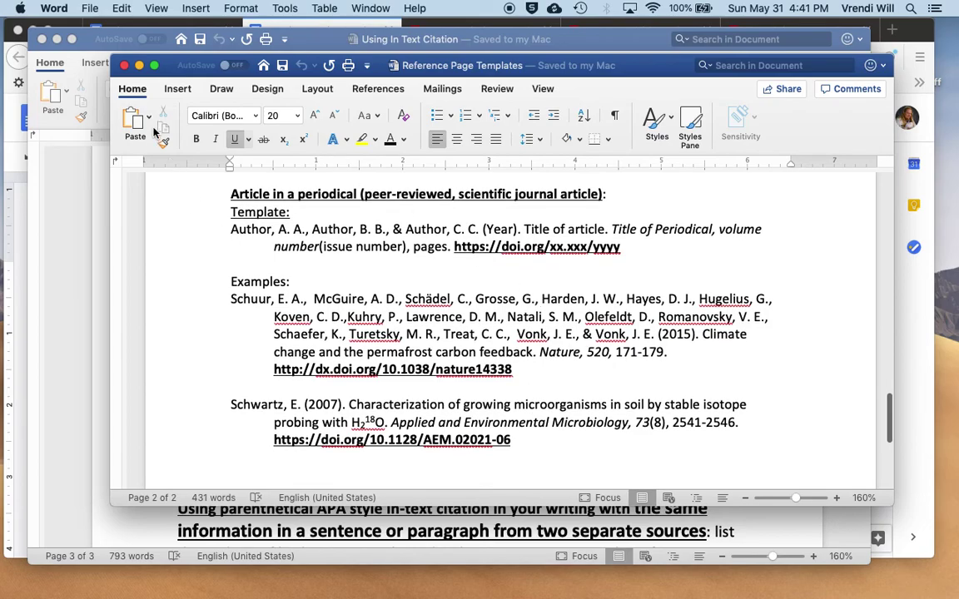
# Minimize the Reference Page Templates and Using In Text Citation windows to return to the YouTube Example document.
pyautogui.click(140, 65)
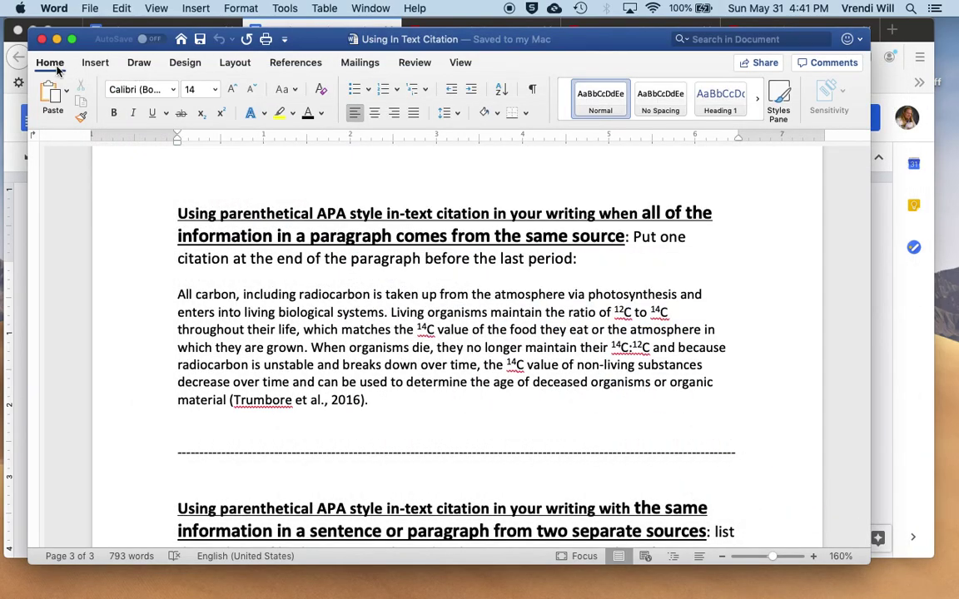
pyautogui.click(57, 39)
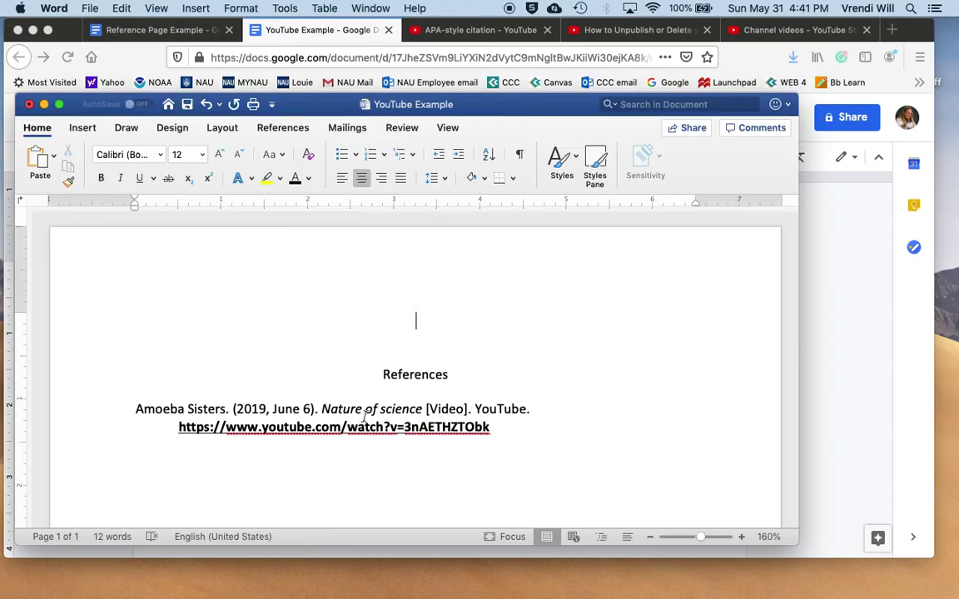